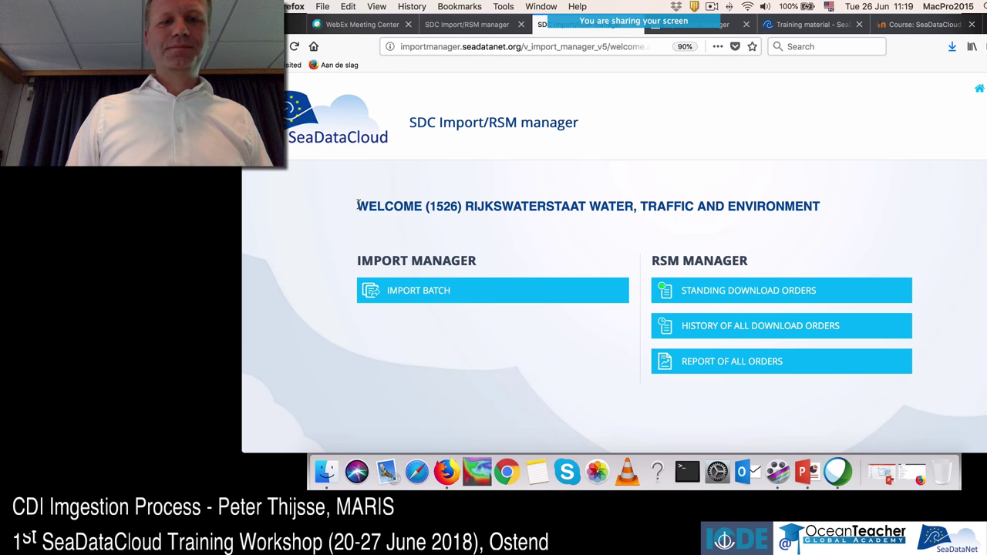
# Review the 24 imported batches, then switch to the Replication Manager dashboard listing the readyToSend batches.
pyautogui.click(419, 293)
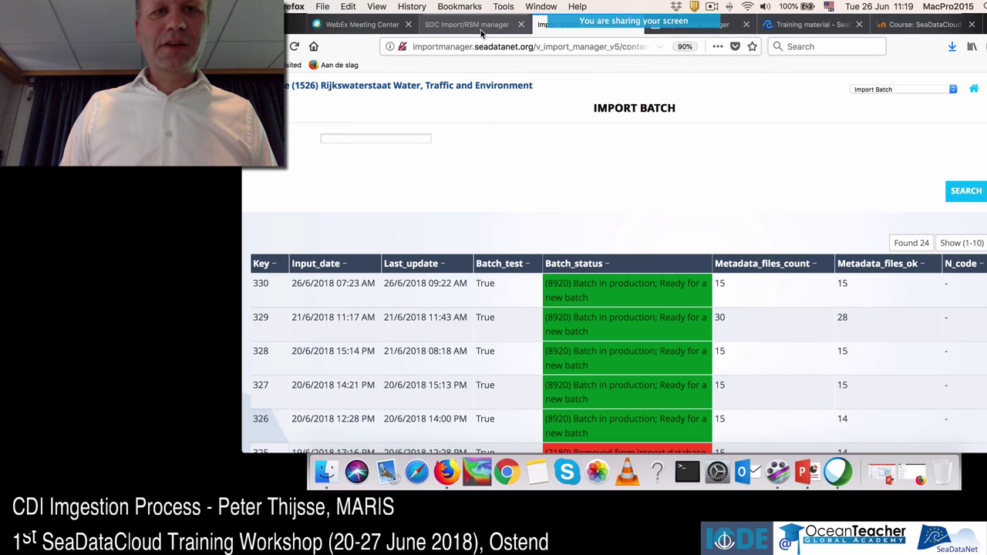
pyautogui.click(614, 29)
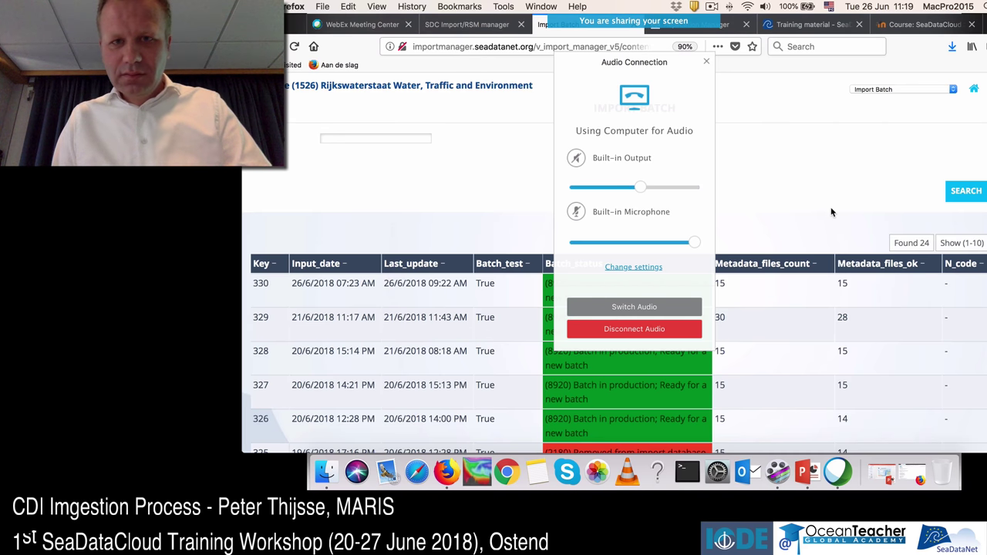
pyautogui.click(734, 32)
pyautogui.click(708, 65)
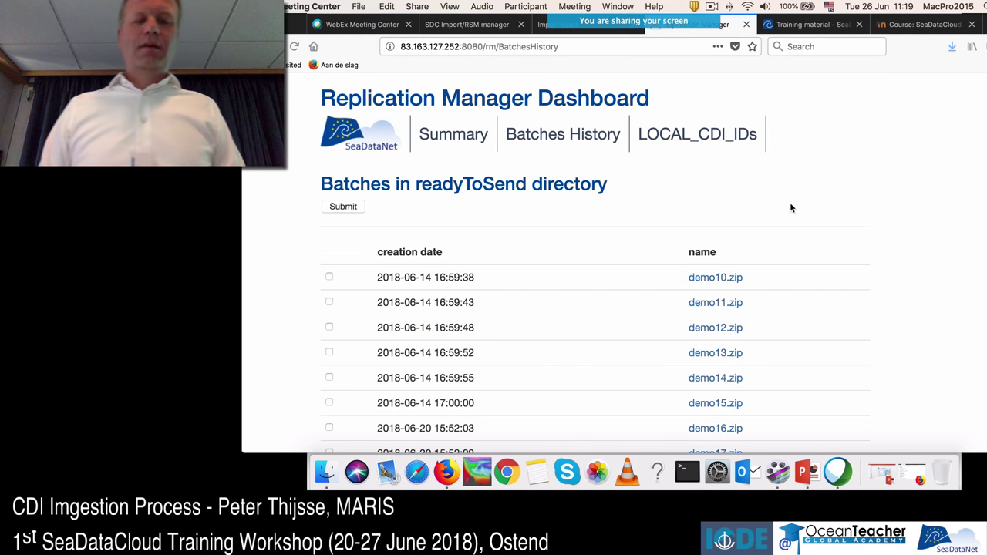
# Open the Replication Manager Summary and scroll through Maintenance, Configuration and the parameter tables, confirming 'RM configuration is valid'.
pyautogui.click(451, 139)
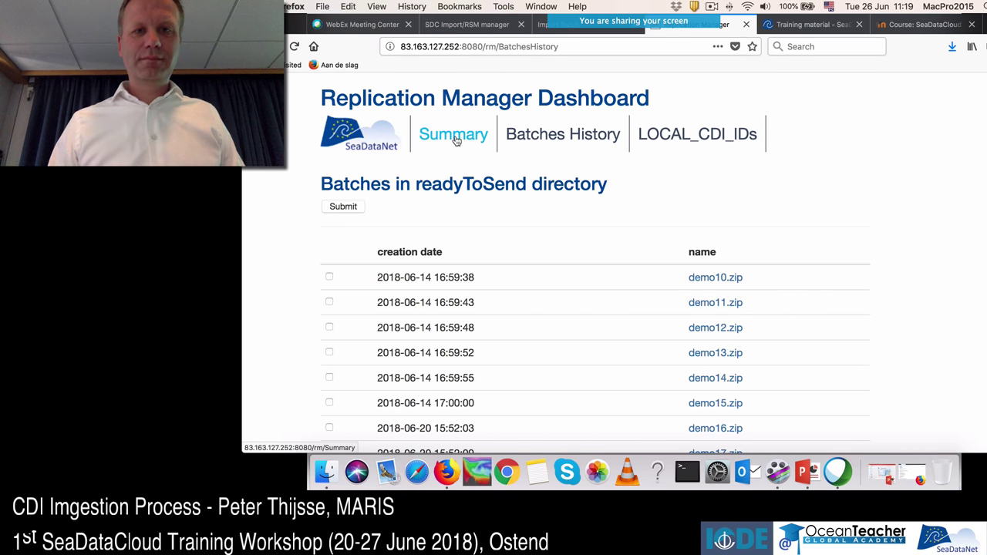
pyautogui.click(456, 140)
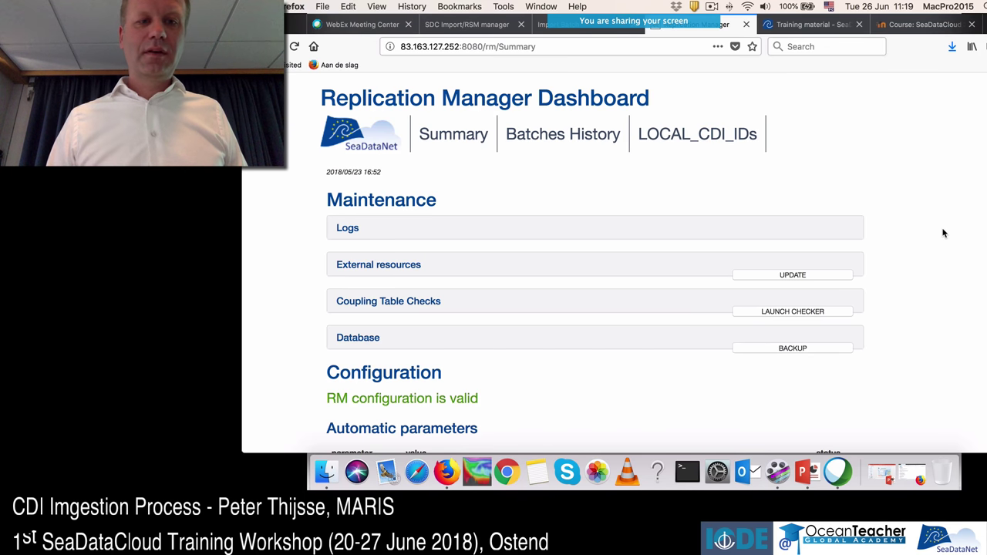
pyautogui.scroll(-1, 942, 232)
pyautogui.scroll(-1, 942, 234)
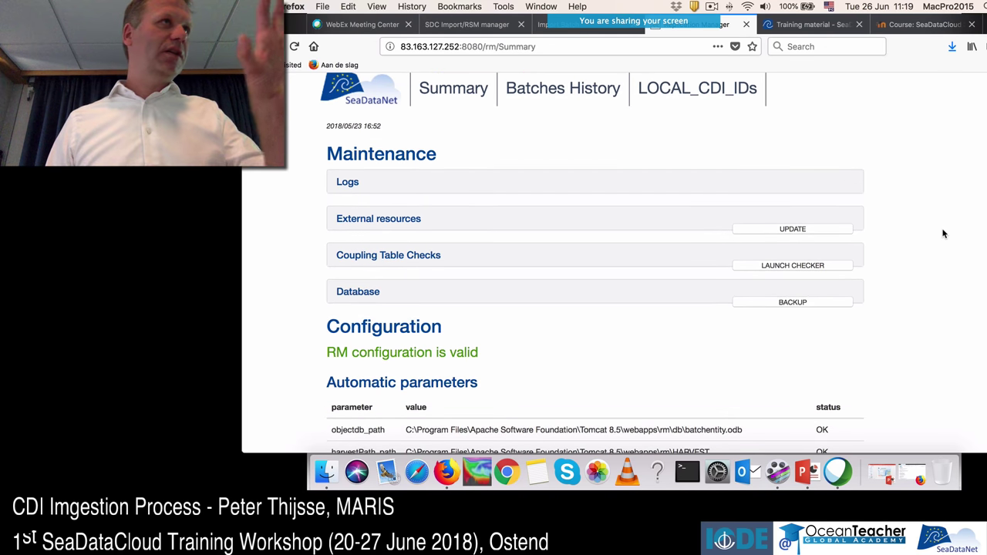
pyautogui.scroll(-1, 942, 234)
pyautogui.scroll(-1, 942, 235)
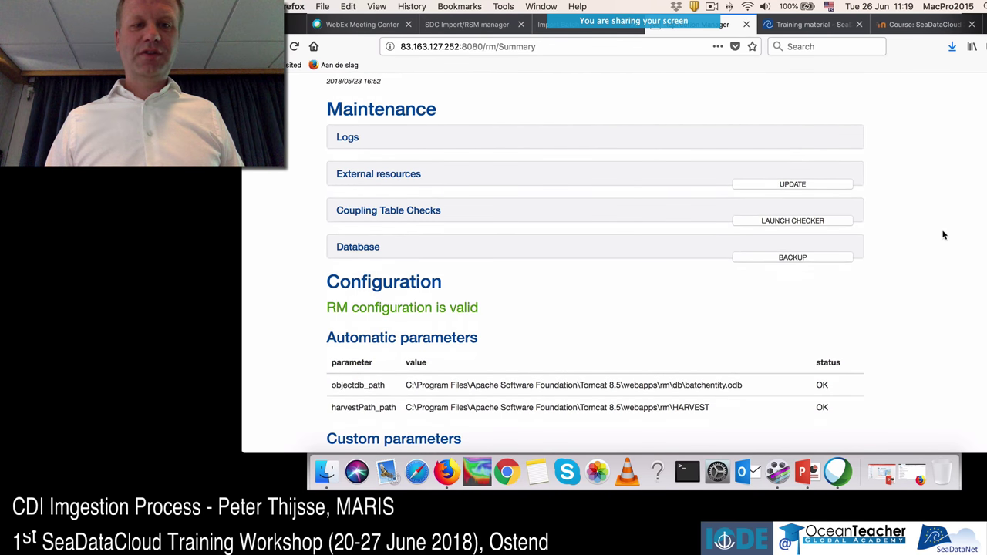
pyautogui.scroll(-8, 942, 233)
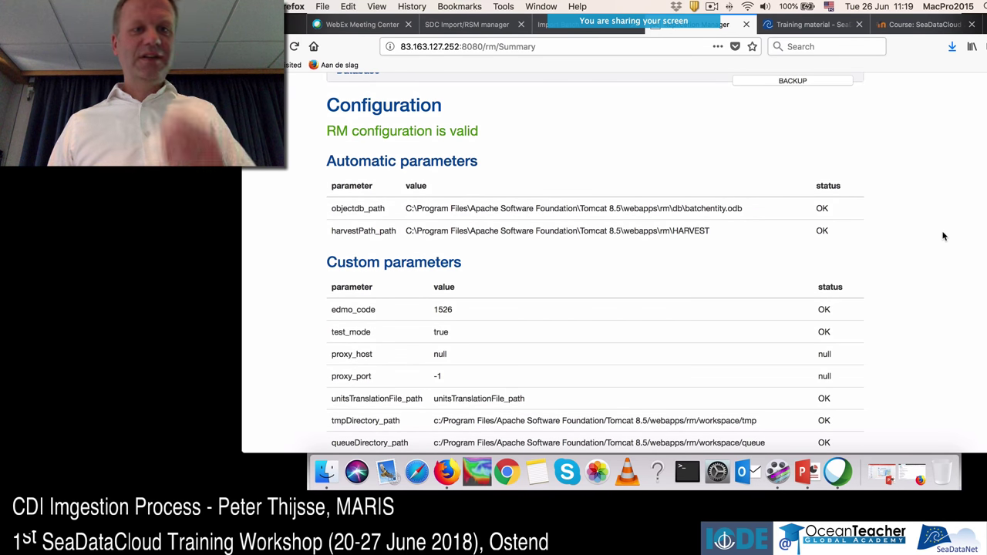
pyautogui.scroll(-5, 942, 235)
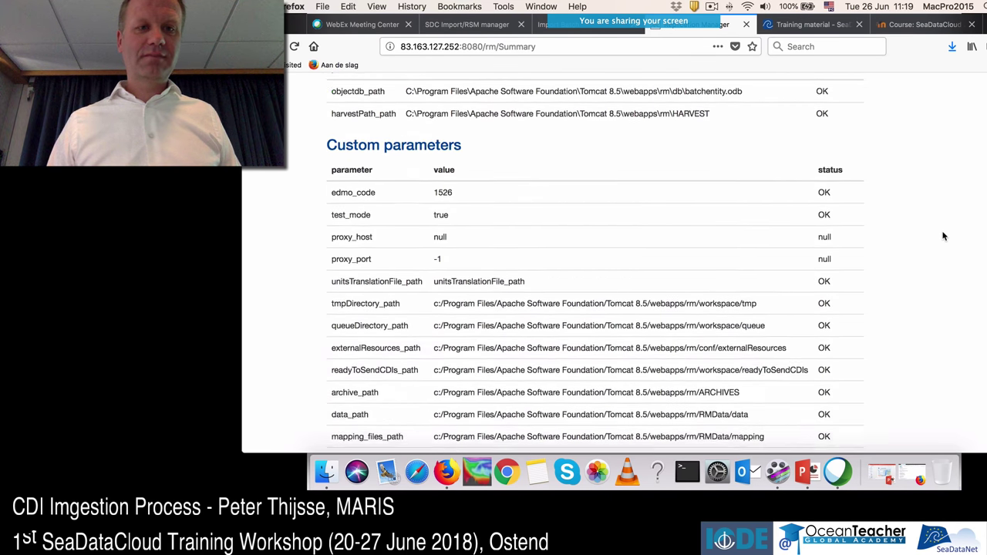
pyautogui.scroll(-2, 941, 235)
pyautogui.scroll(15, 942, 235)
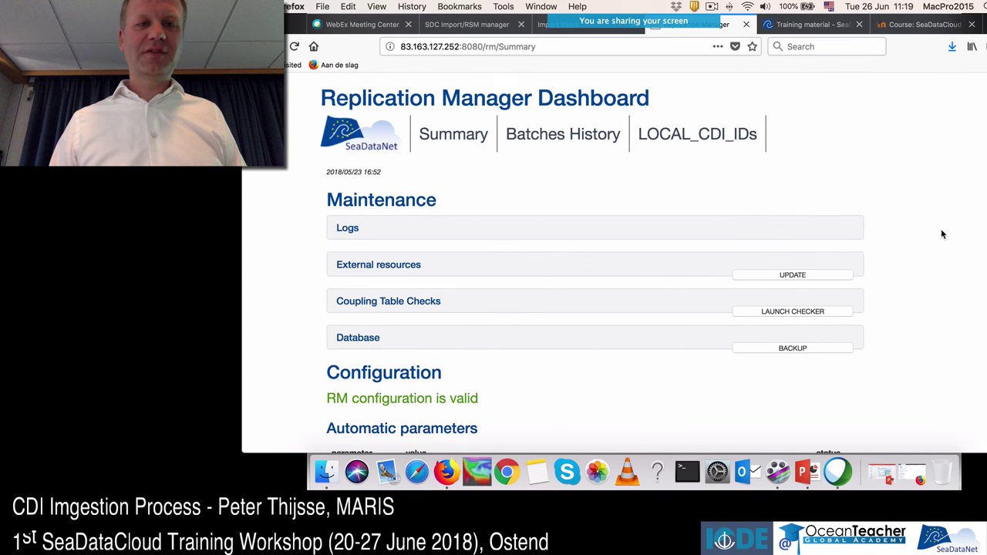
# Open Batches History and look over the readyToSend batches, including demo9.zip.
pyautogui.click(554, 141)
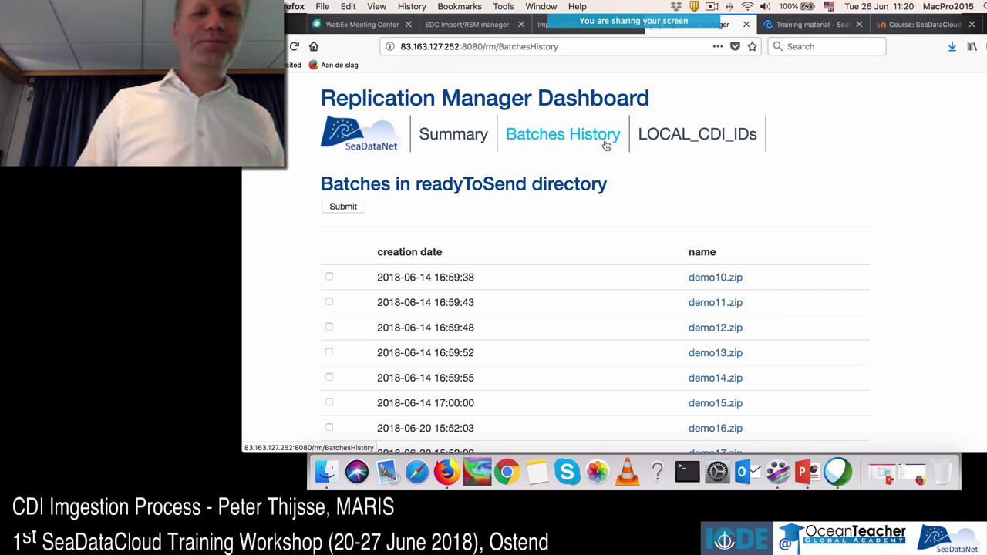
pyautogui.scroll(-1, 884, 206)
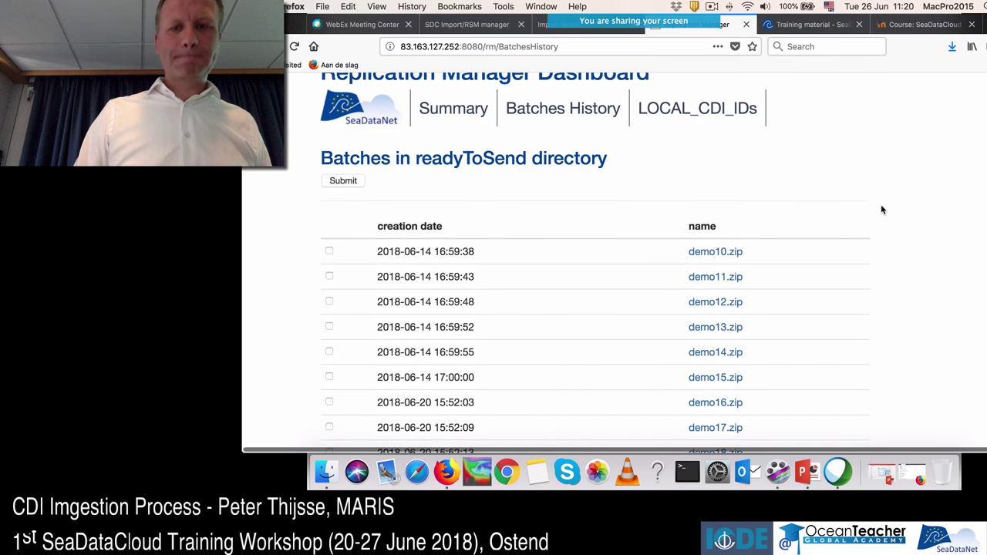
pyautogui.scroll(-3, 881, 210)
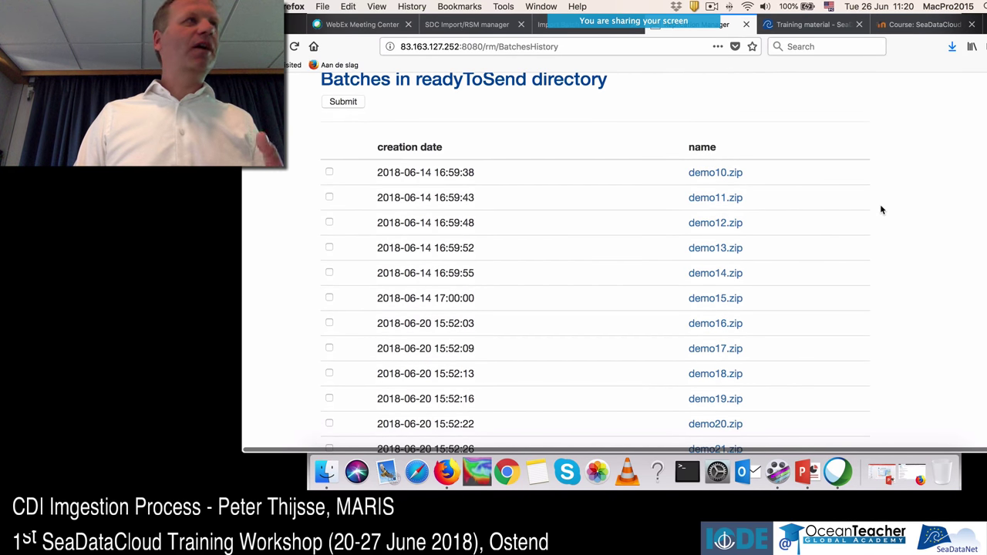
pyautogui.scroll(-6, 881, 210)
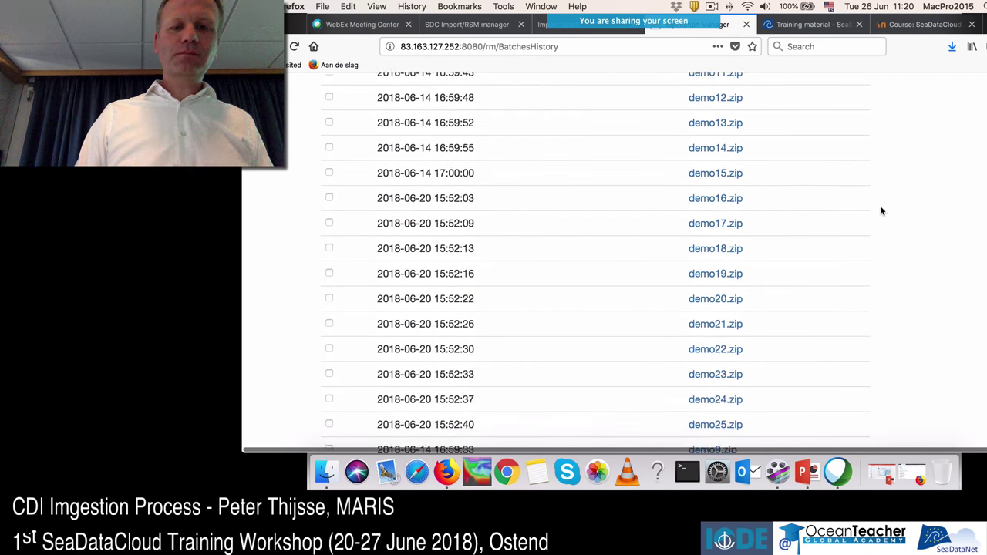
pyautogui.scroll(-2, 881, 211)
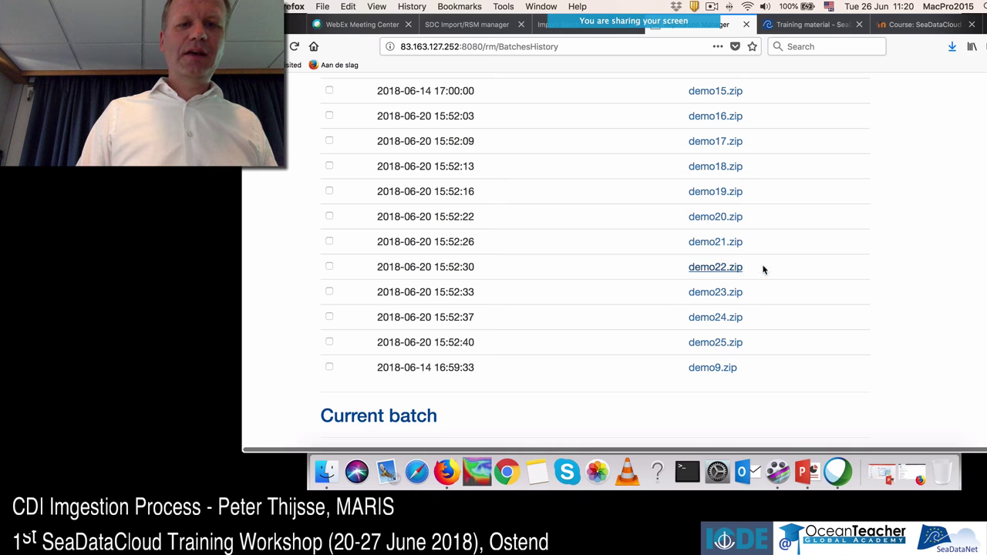
pyautogui.scroll(3, 842, 260)
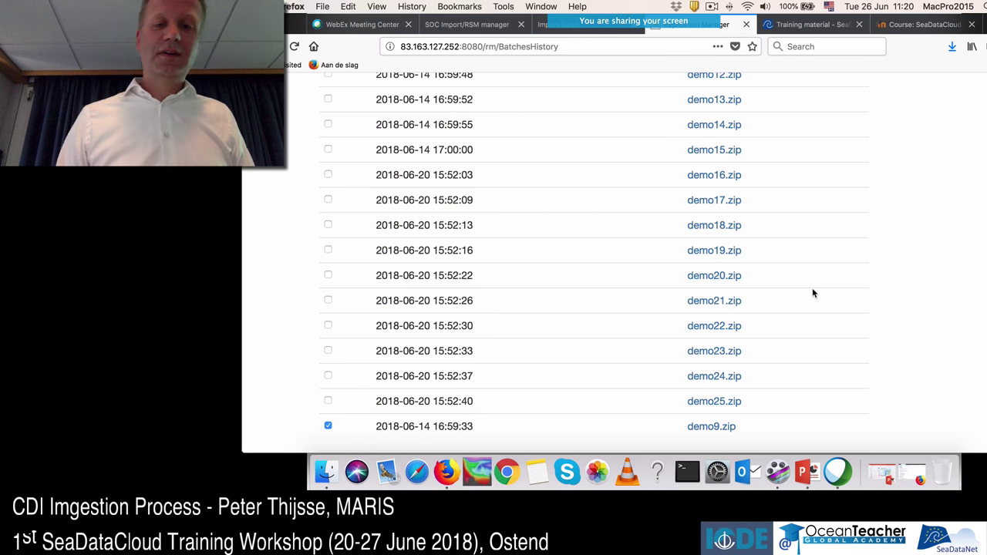
pyautogui.scroll(5, 813, 292)
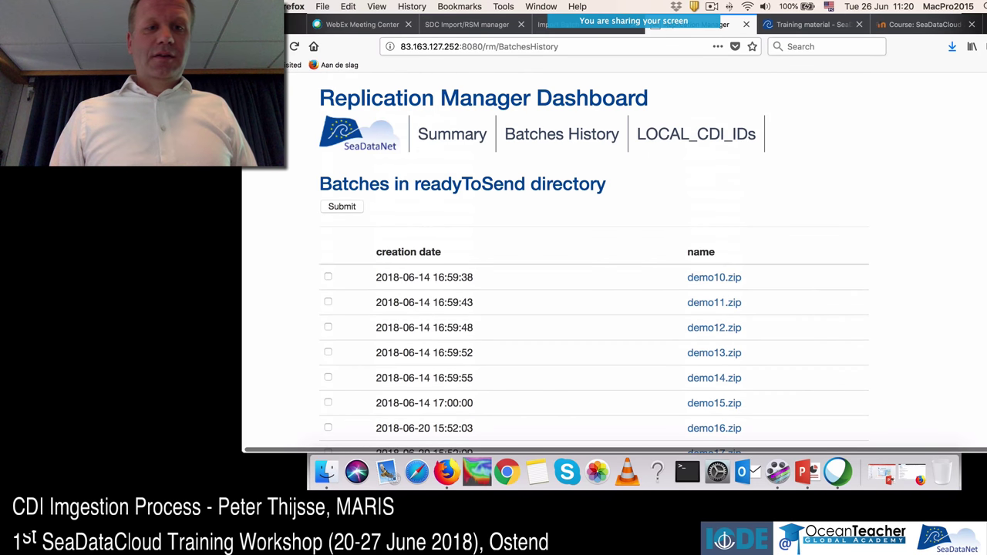
# Submit demo9.zip and confirm it is in the queue as IN_CDI_QUEUE_PENDING.
pyautogui.click(337, 208)
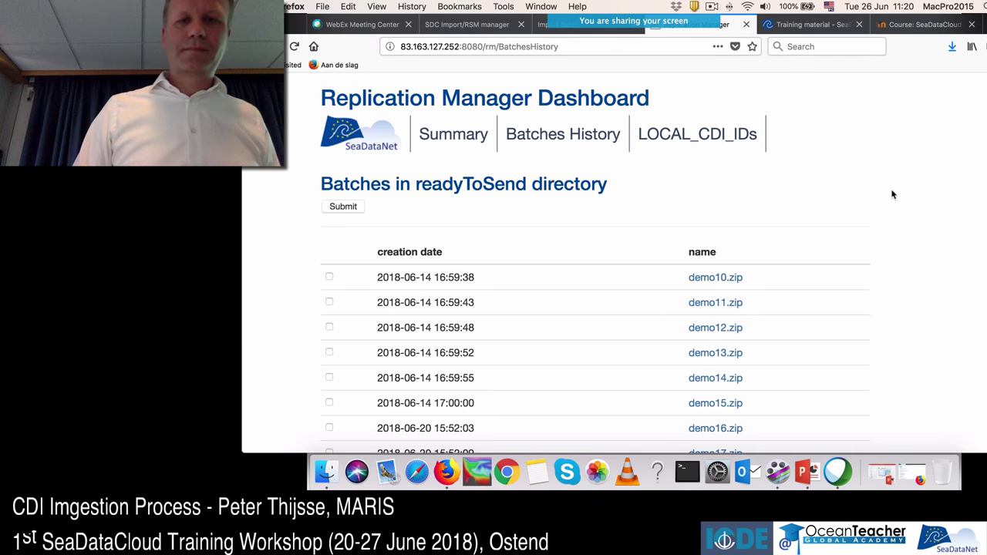
pyautogui.scroll(-10, 889, 194)
pyautogui.scroll(-4, 890, 200)
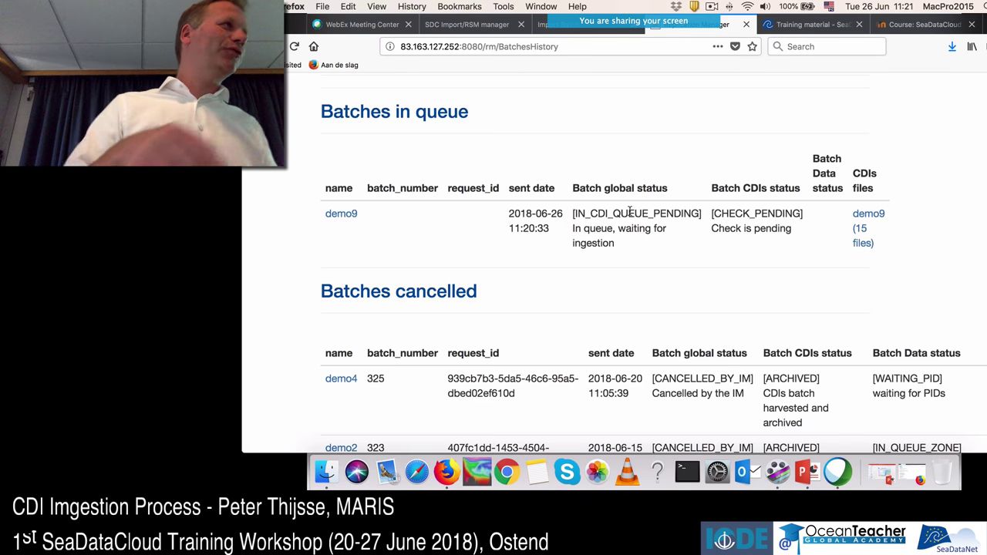
# Return to the Import Manager and reload the batch list so batch 331 with 15 files appears.
pyautogui.click(542, 31)
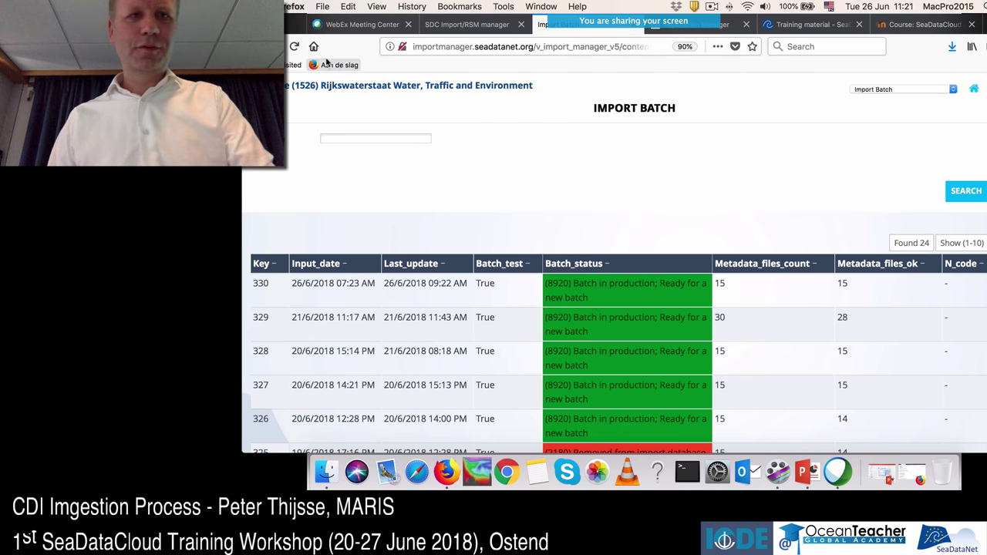
pyautogui.click(294, 48)
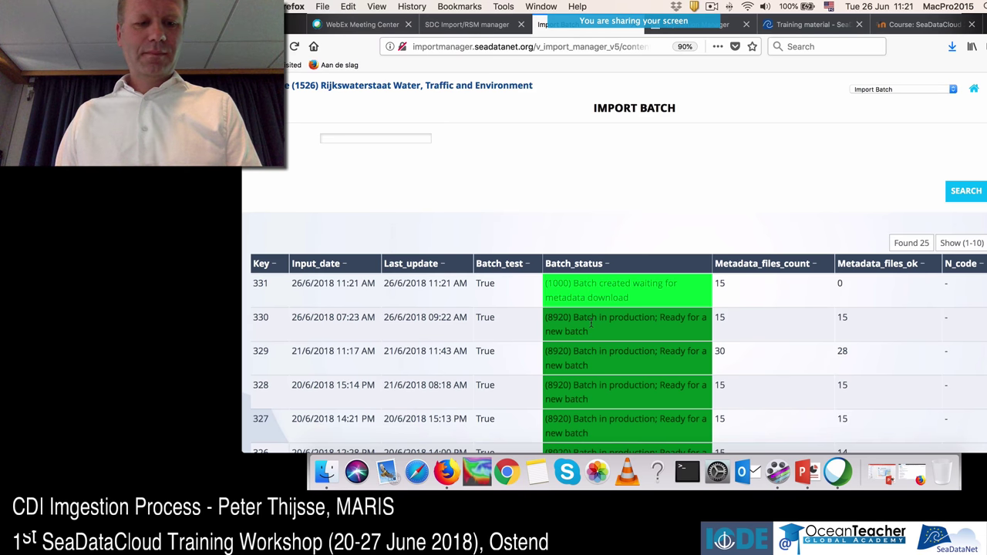
pyautogui.press('super+Tab')
pyautogui.press('super+Tab')
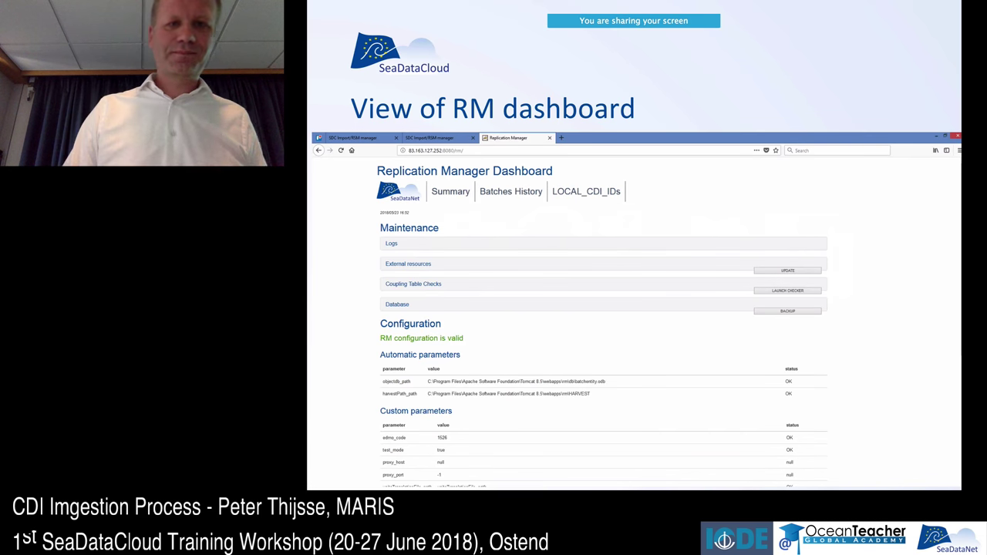
pyautogui.press('Right')
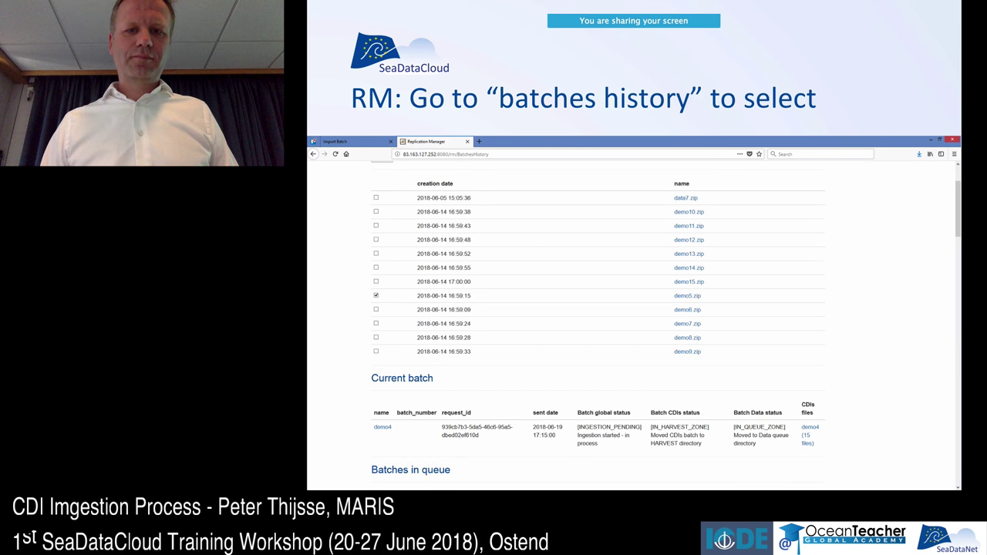
pyautogui.press('Right')
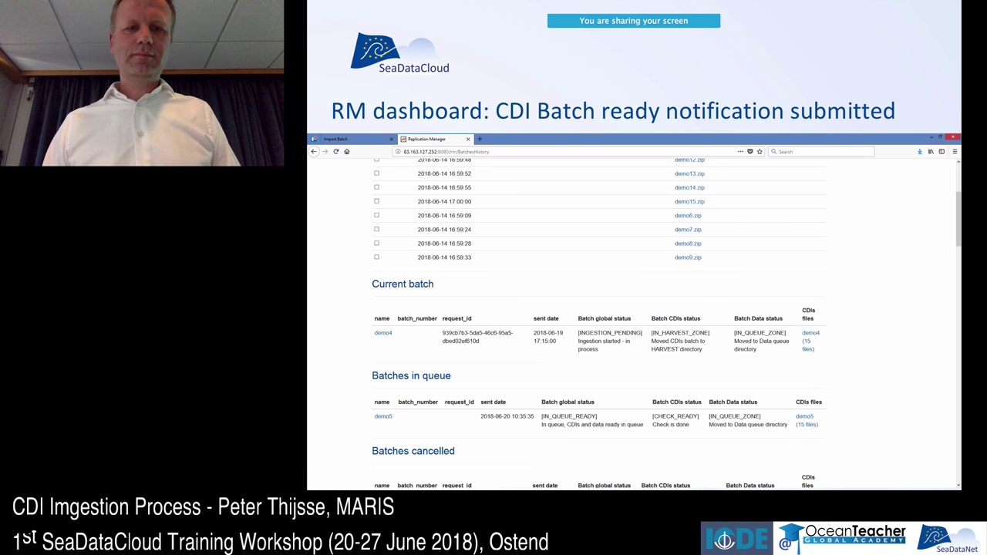
pyautogui.press('Right')
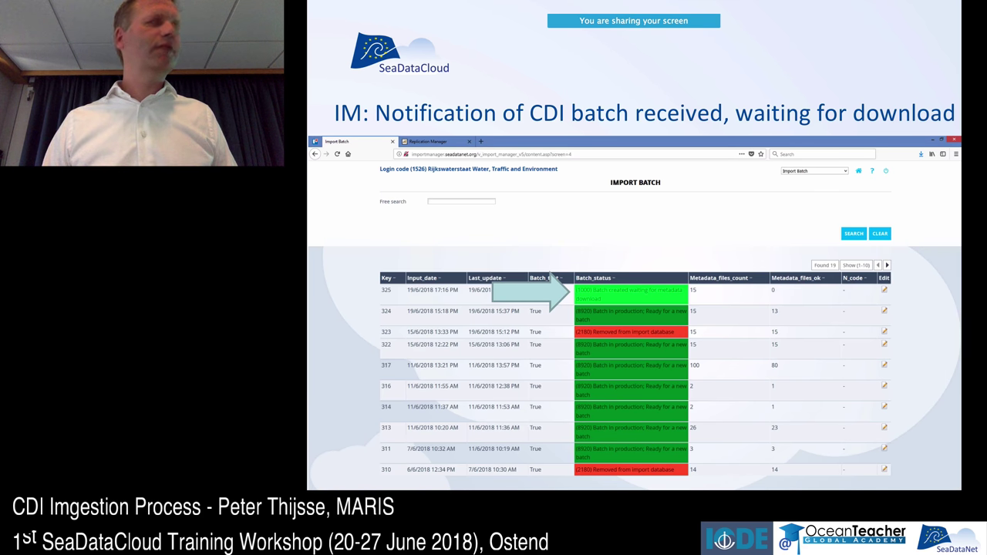
pyautogui.press('Right')
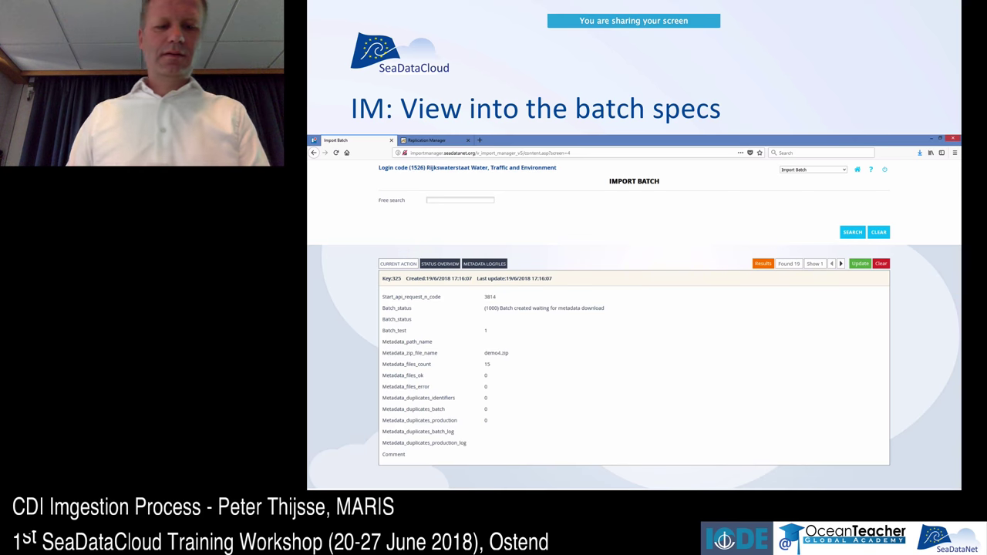
pyautogui.press('super+Tab')
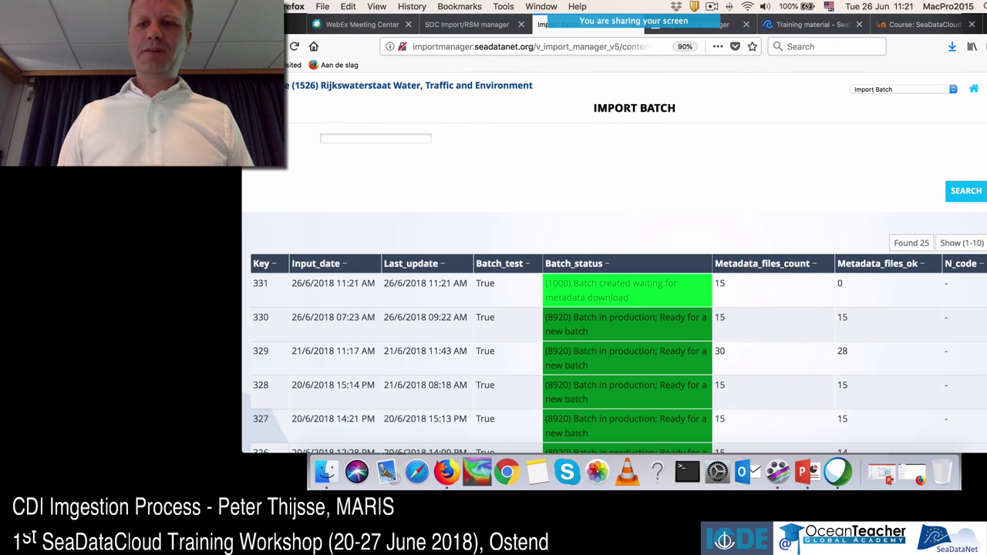
# Open batch 331's details and scroll through its Current Action information.
pyautogui.click(973, 293)
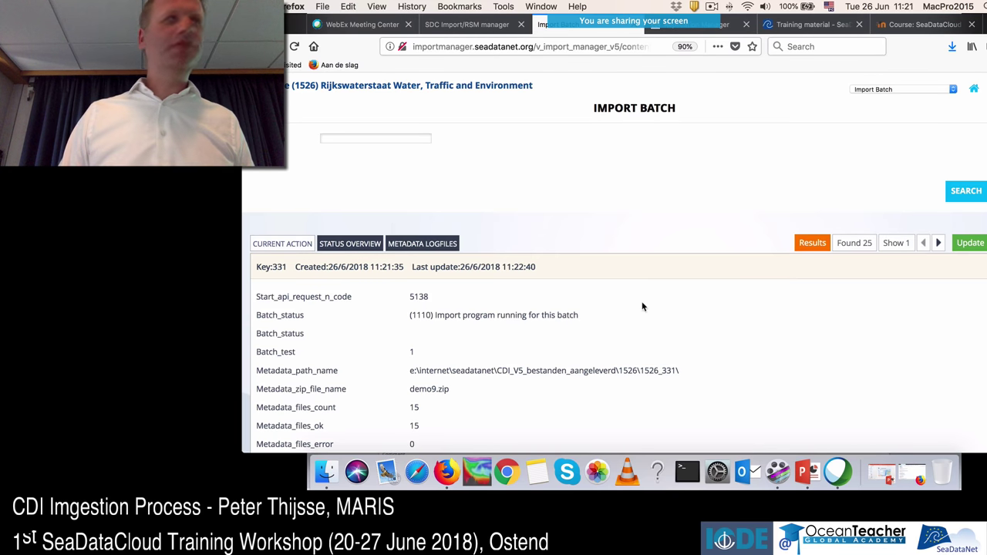
pyautogui.scroll(-2, 639, 307)
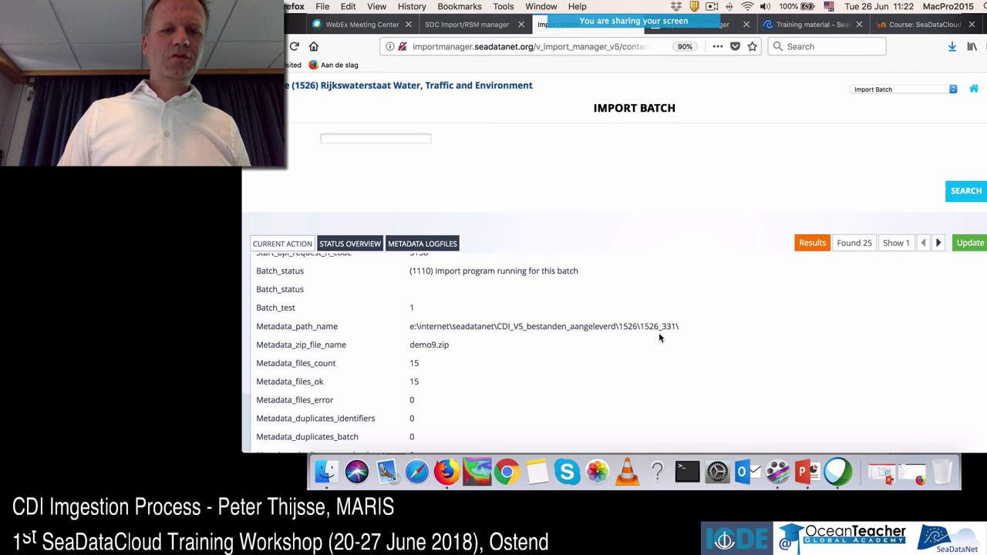
pyautogui.scroll(2, 658, 337)
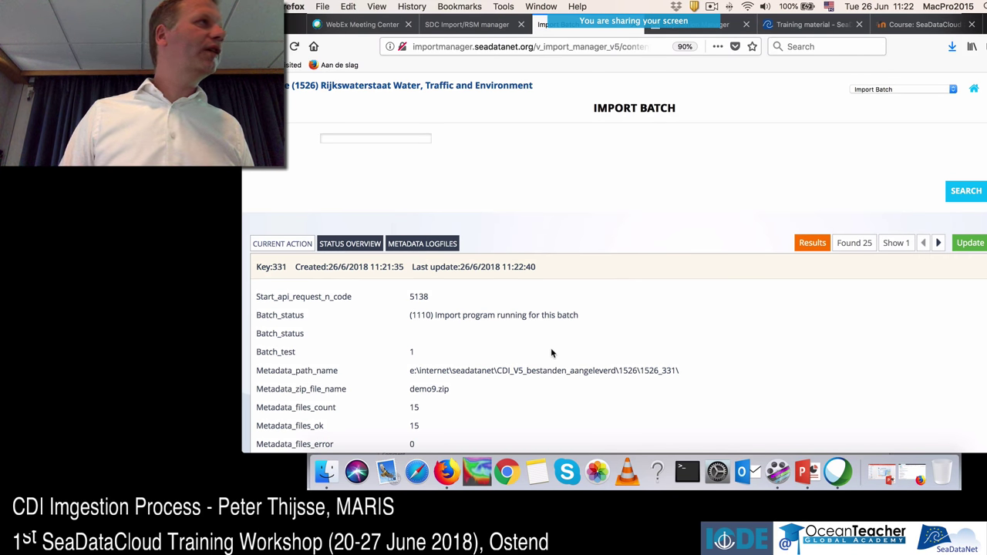
pyautogui.scroll(-2, 550, 350)
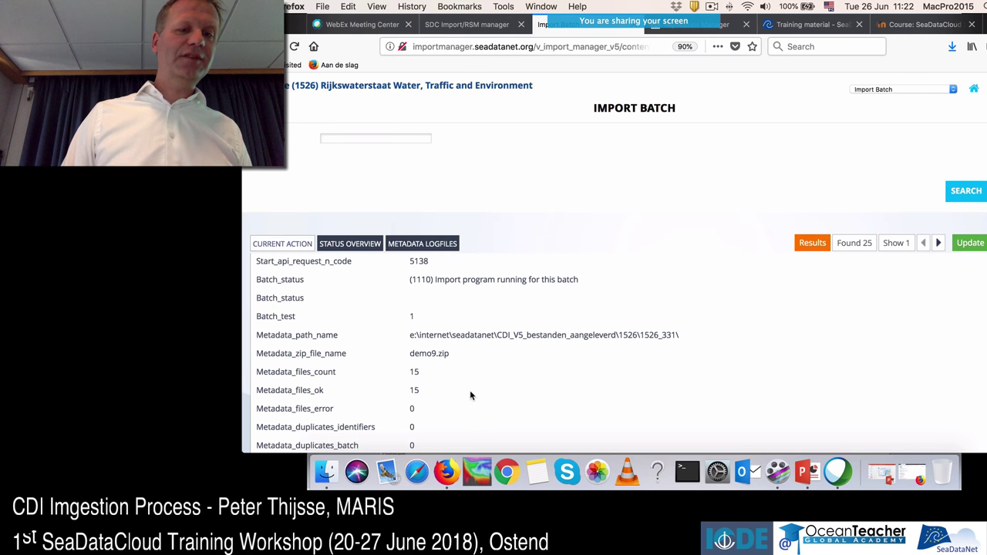
pyautogui.scroll(-2, 471, 392)
pyautogui.scroll(-3, 472, 374)
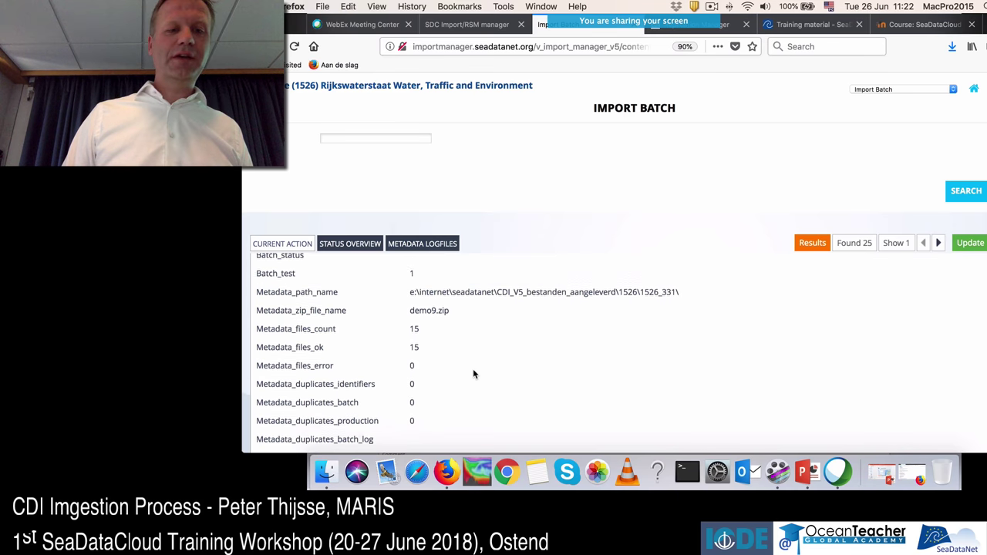
pyautogui.scroll(5, 466, 366)
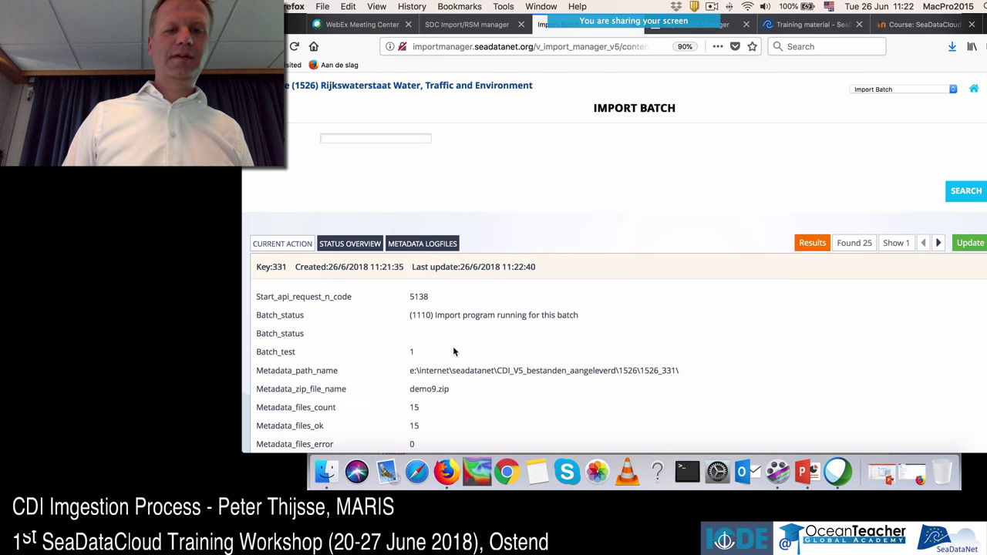
# Check batch 331's Status Overview and Metadata Logfiles, confirming 15 files inserted with no errors.
pyautogui.click(356, 250)
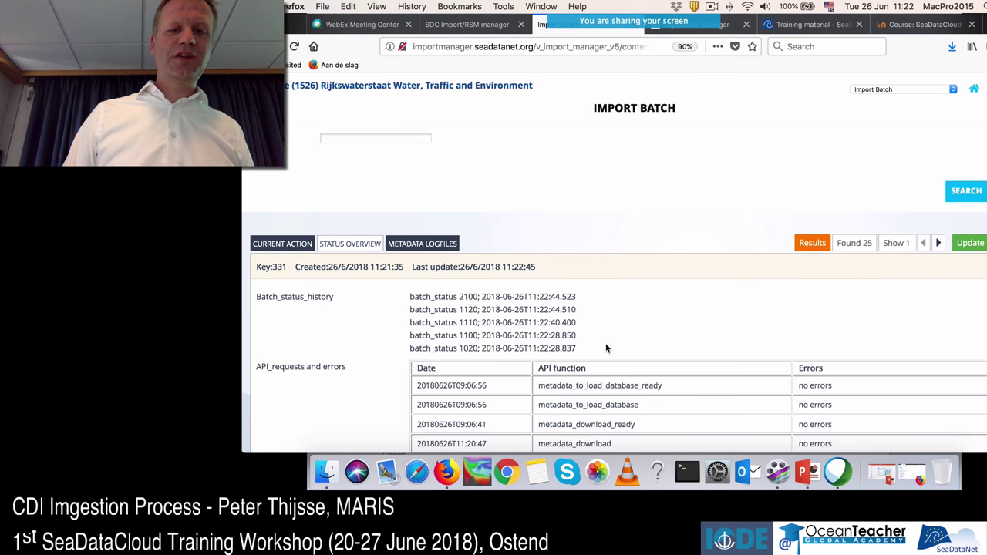
pyautogui.scroll(-1, 616, 344)
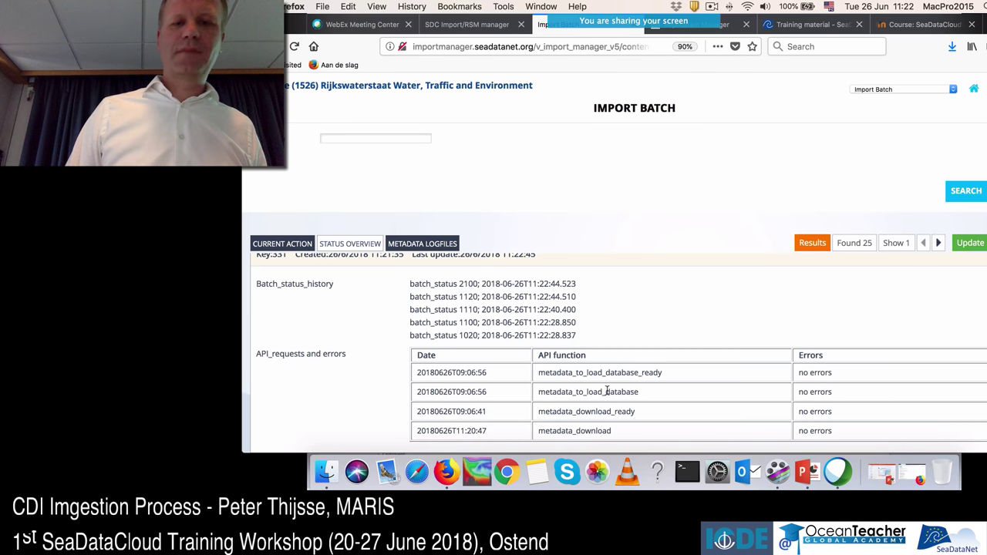
pyautogui.click(422, 245)
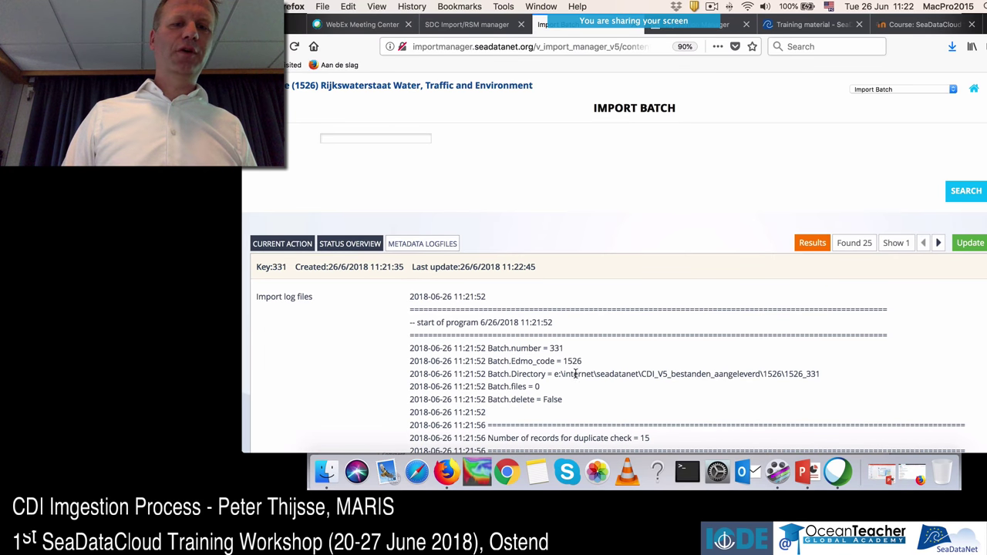
pyautogui.scroll(-5, 578, 370)
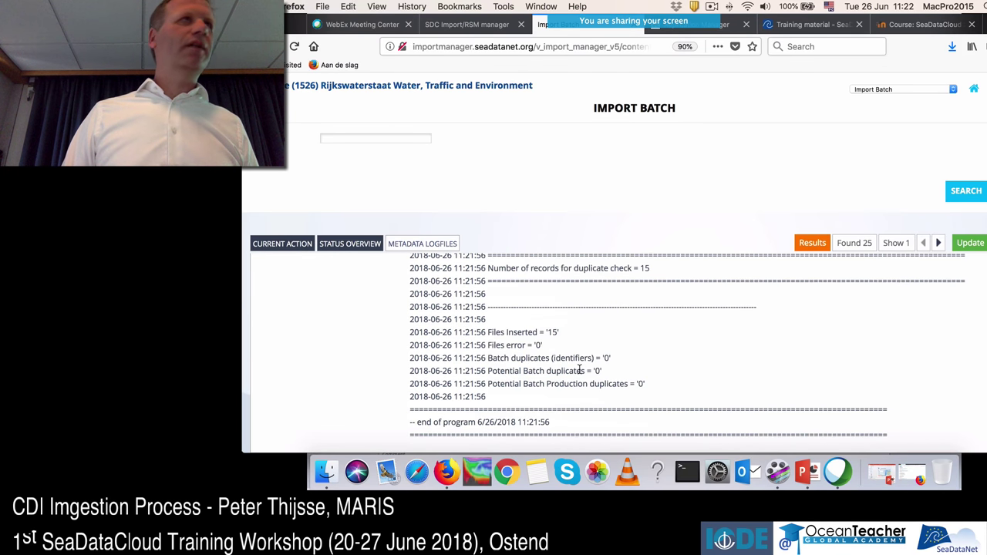
pyautogui.scroll(5, 579, 370)
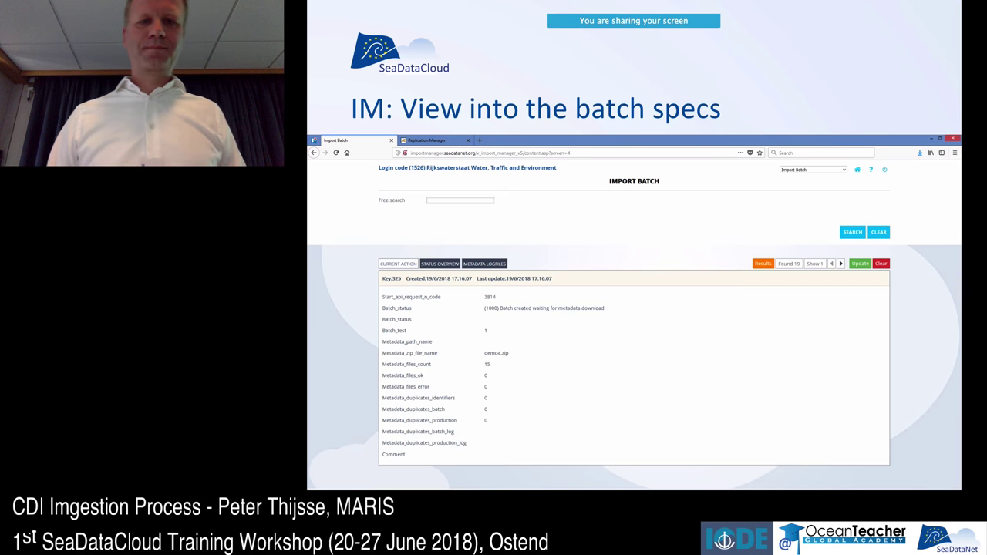
# Advance to the 'IM: Batch now received, ready to load' slide.
pyautogui.press('Right')
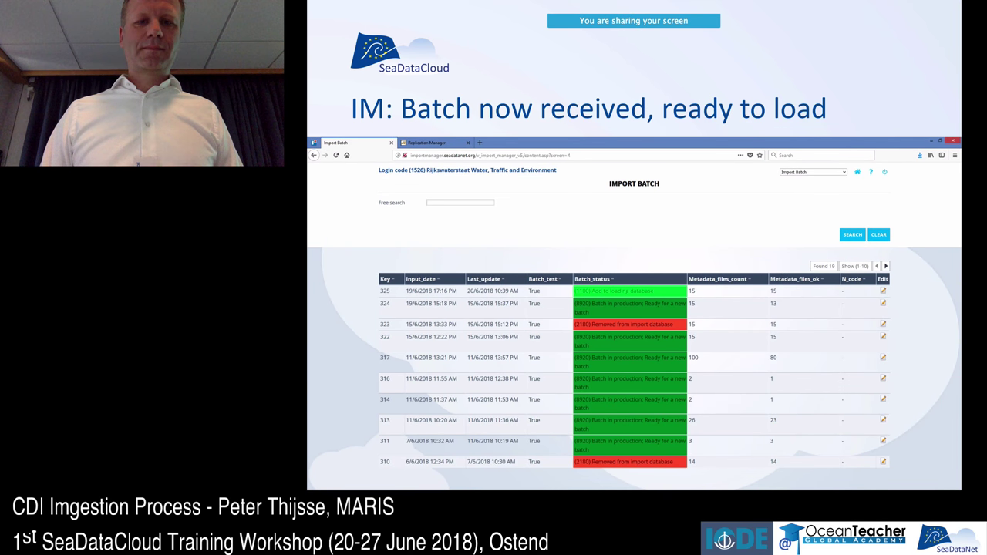